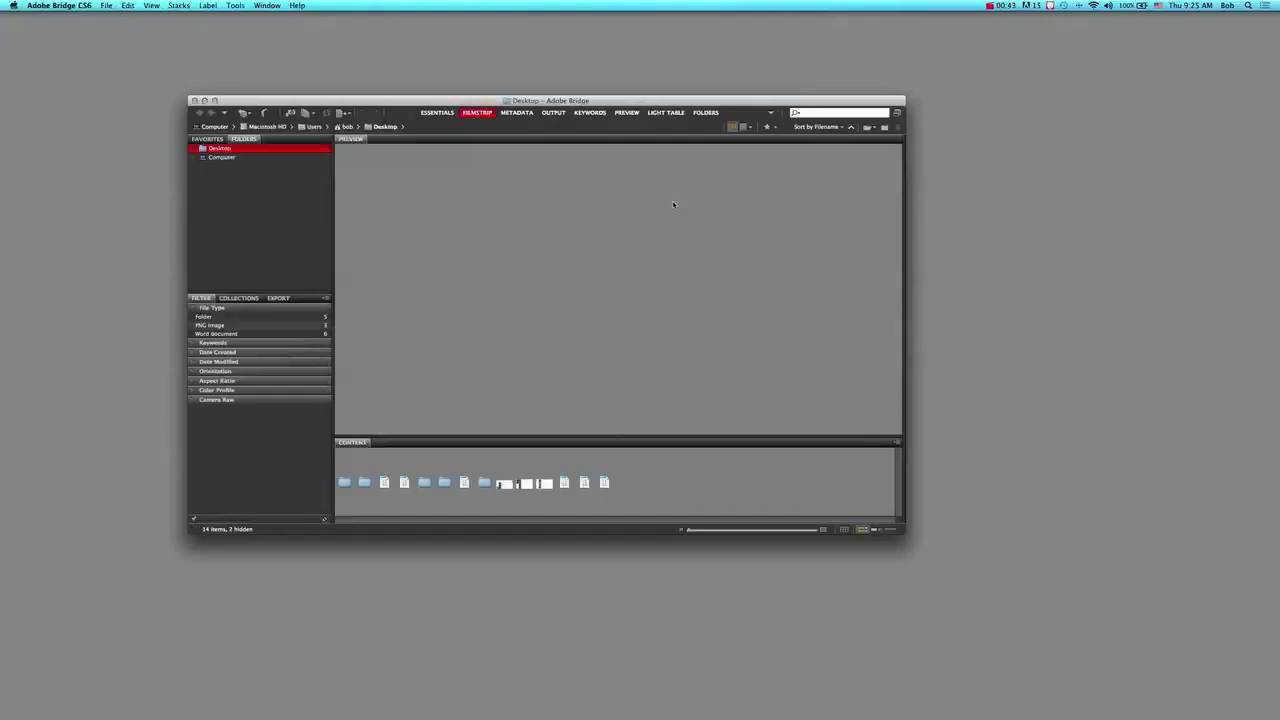
# Move the Bridge window to the screen's top-left and resize it larger
pyautogui.moveTo(905, 532); pyautogui.dragTo(1105, 680)
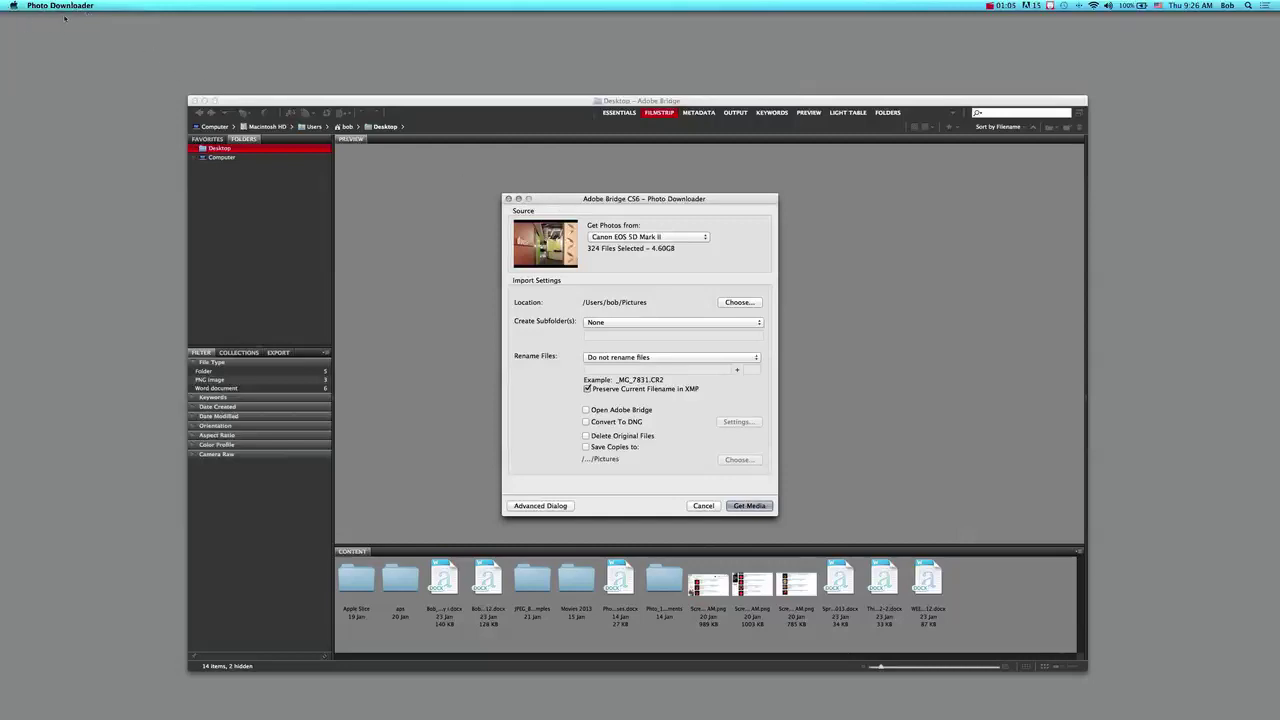
pyautogui.moveTo(235, 100); pyautogui.dragTo(77, 30)
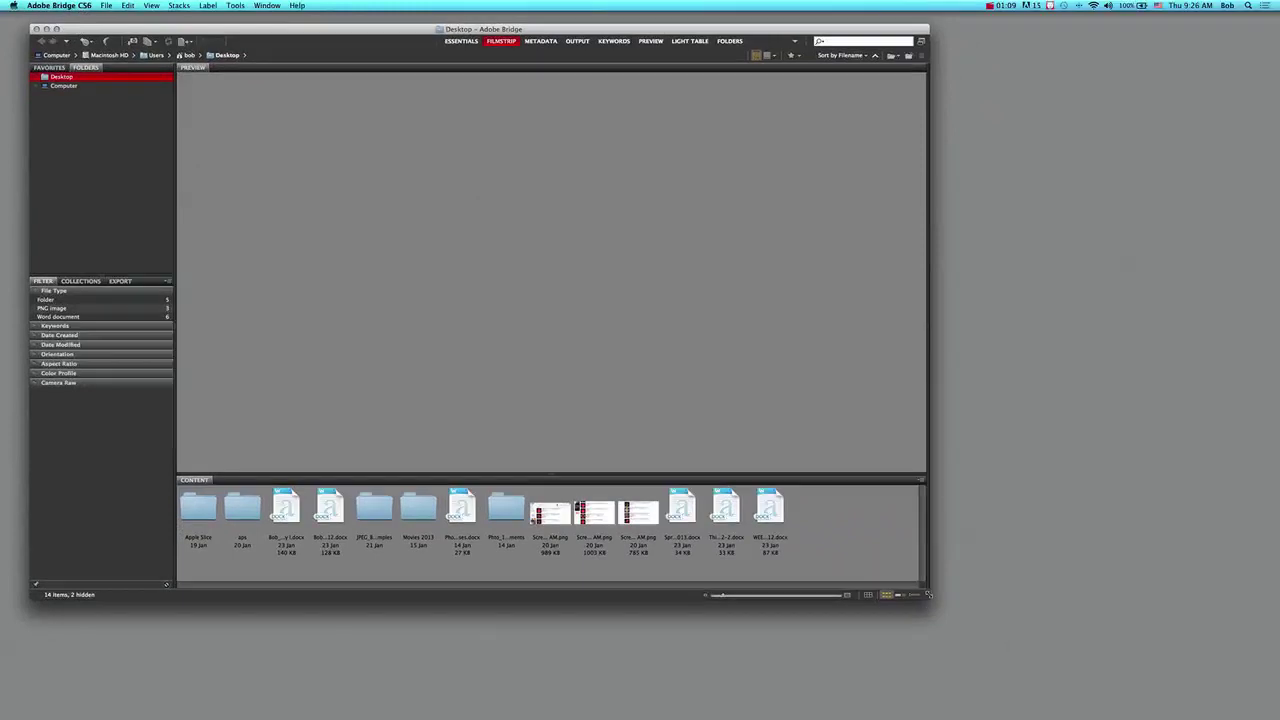
pyautogui.moveTo(926, 607); pyautogui.dragTo(1125, 668)
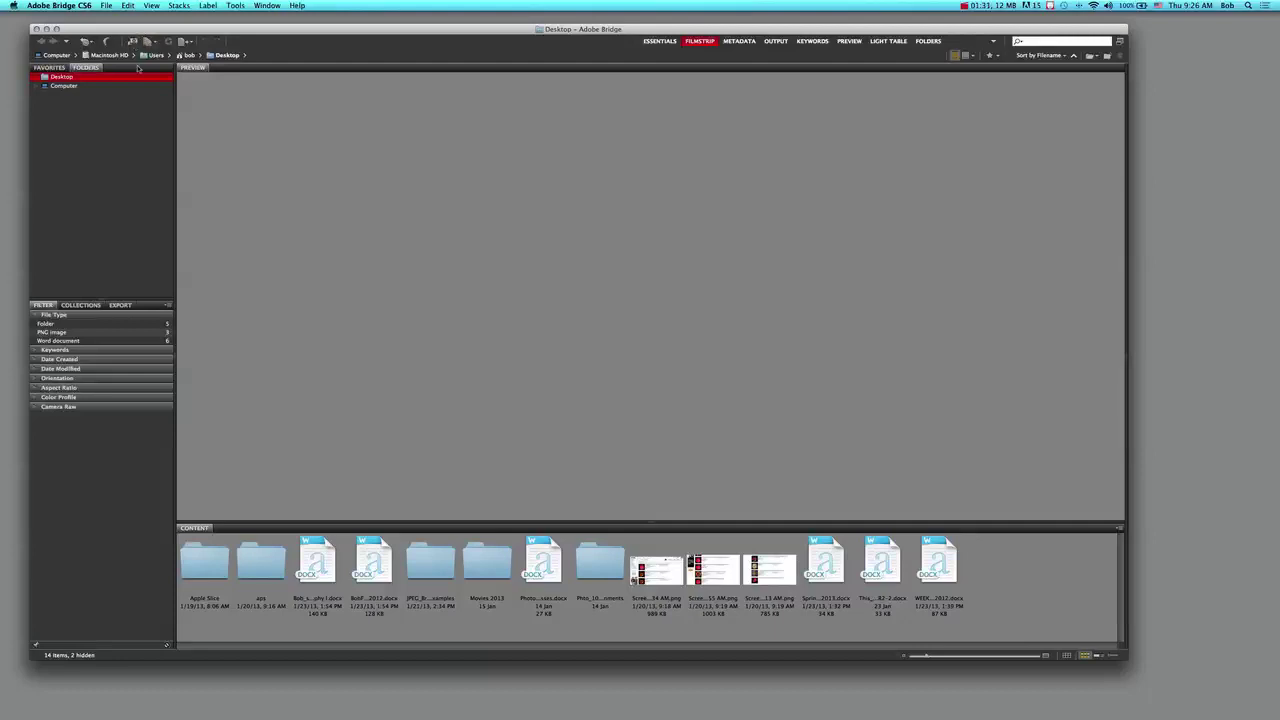
# Open Photo Downloader for the connected Canon EOS 5D Mark II camera
pyautogui.click(136, 43)
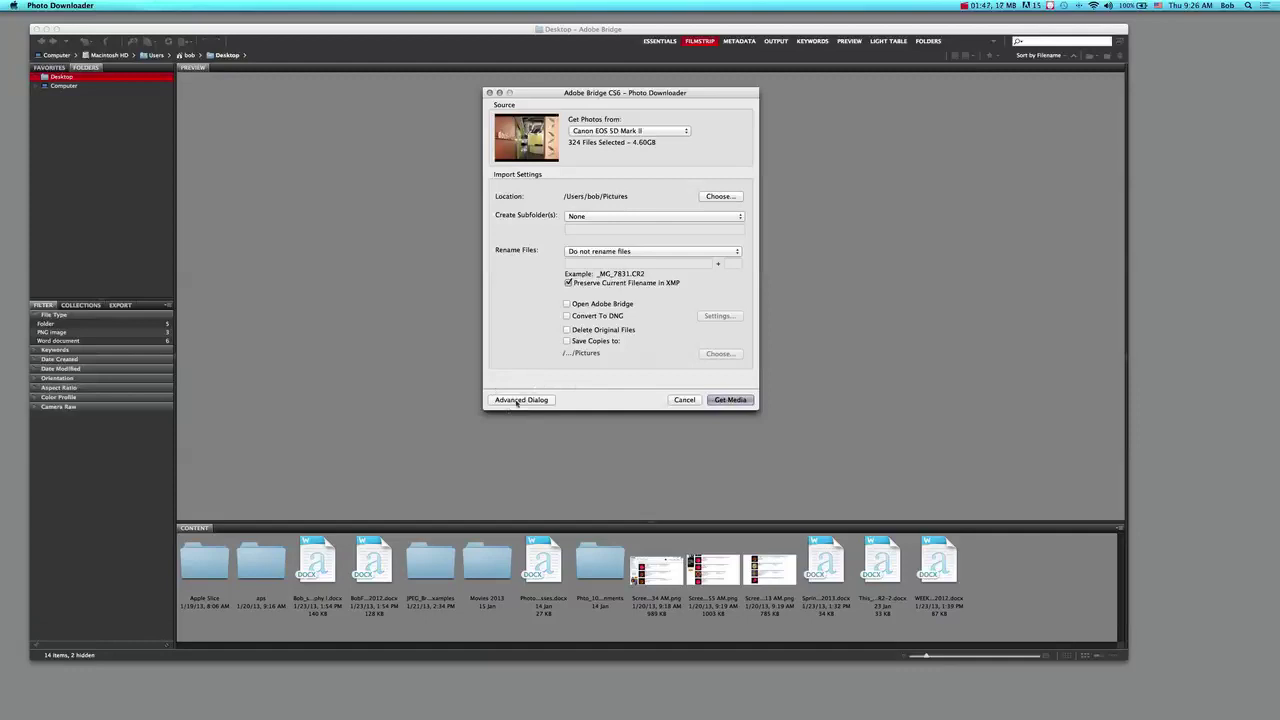
# Switch Photo Downloader to the Advanced Dialog and browse the photo thumbnails
pyautogui.click(517, 401)
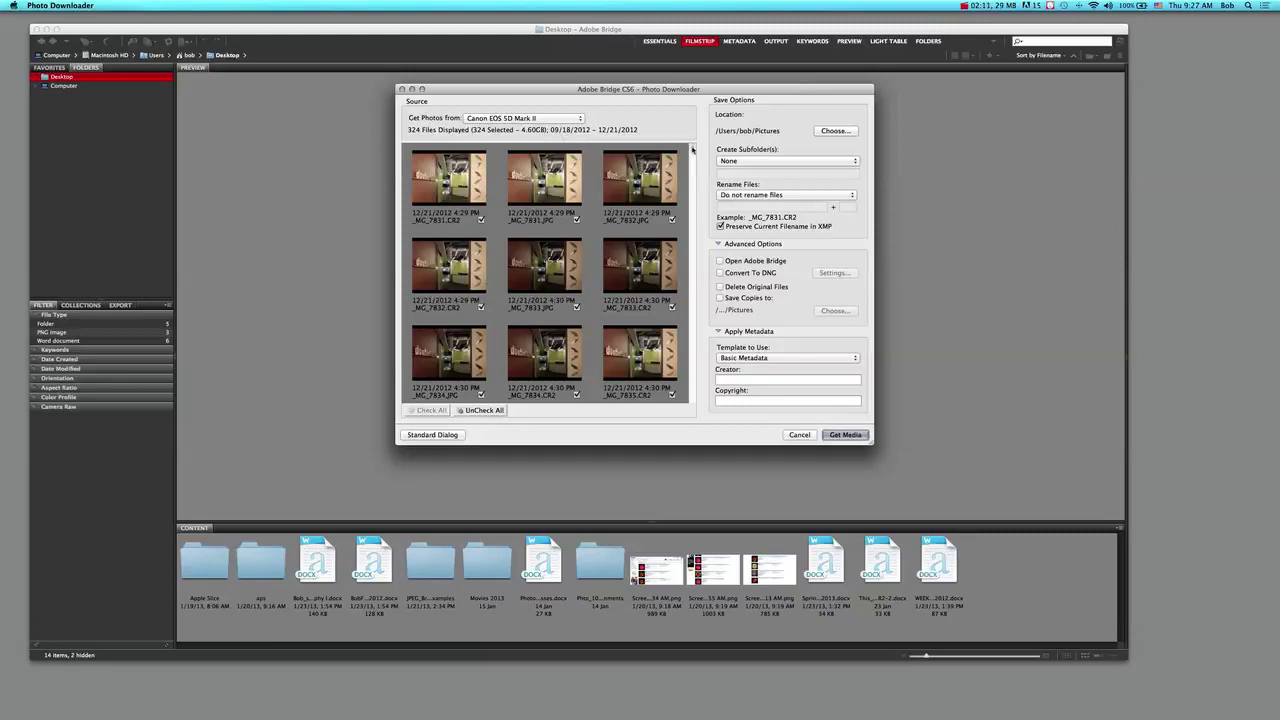
pyautogui.moveTo(692, 148)
pyautogui.mouseDown()
pyautogui.moveTo(681, 203)
pyautogui.moveTo(696, 329)
pyautogui.moveTo(690, 147)
pyautogui.mouseUp()
# Uncheck all photos, then mark _MG_7831.JPG, _MG_7843.CR2, and _MG_7845 JPG and CR2
pyautogui.click(485, 411)
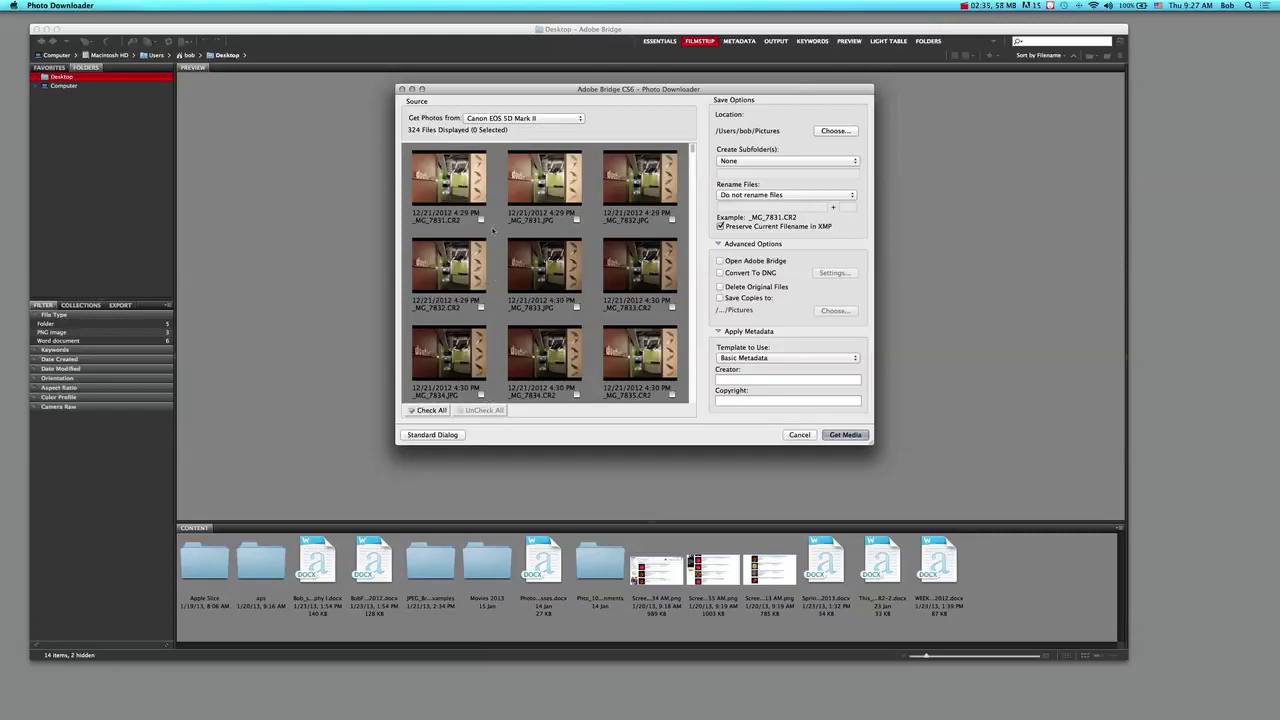
pyautogui.click(576, 220)
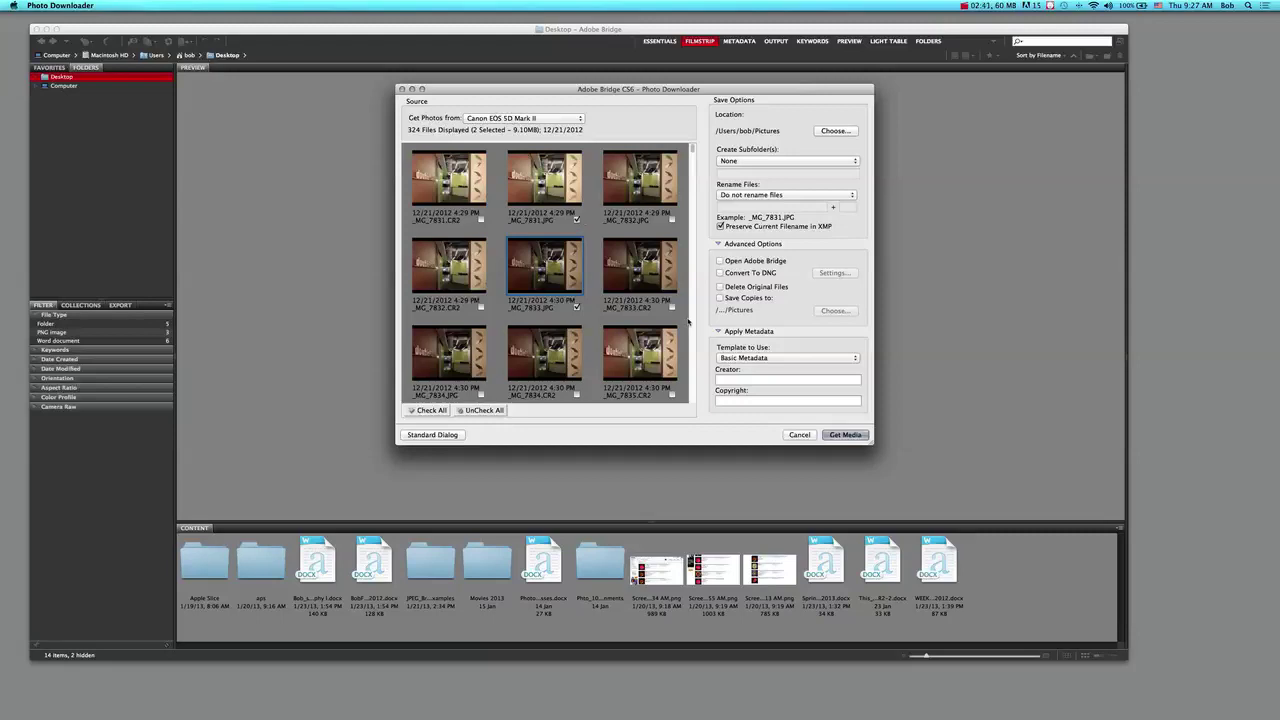
pyautogui.scroll(-1, 693, 155)
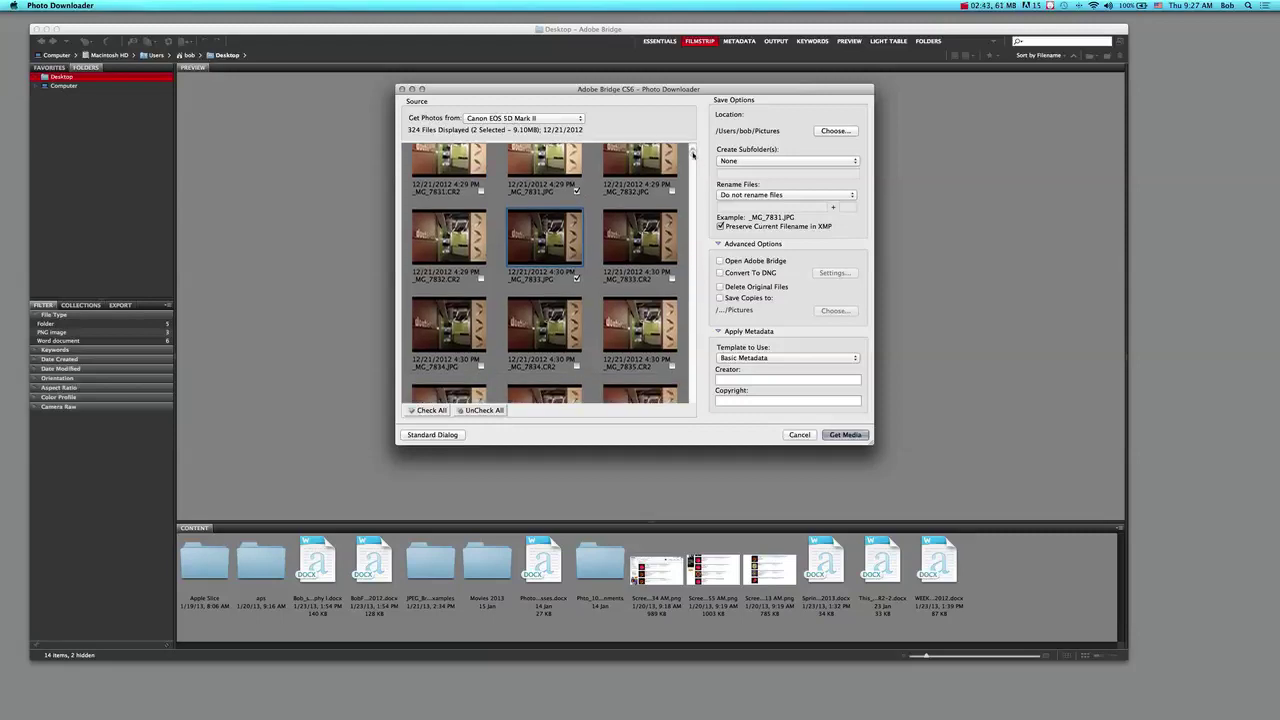
pyautogui.scroll(-5, 692, 160)
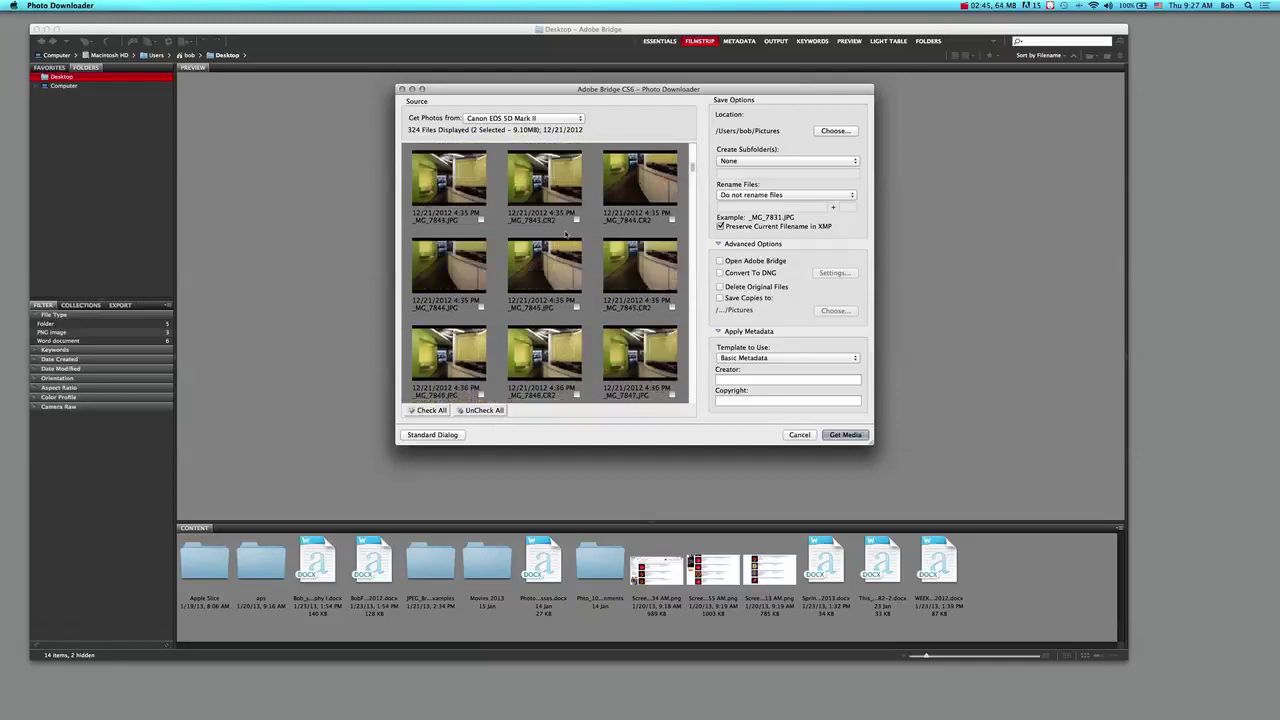
pyautogui.click(576, 220)
pyautogui.click(576, 240)
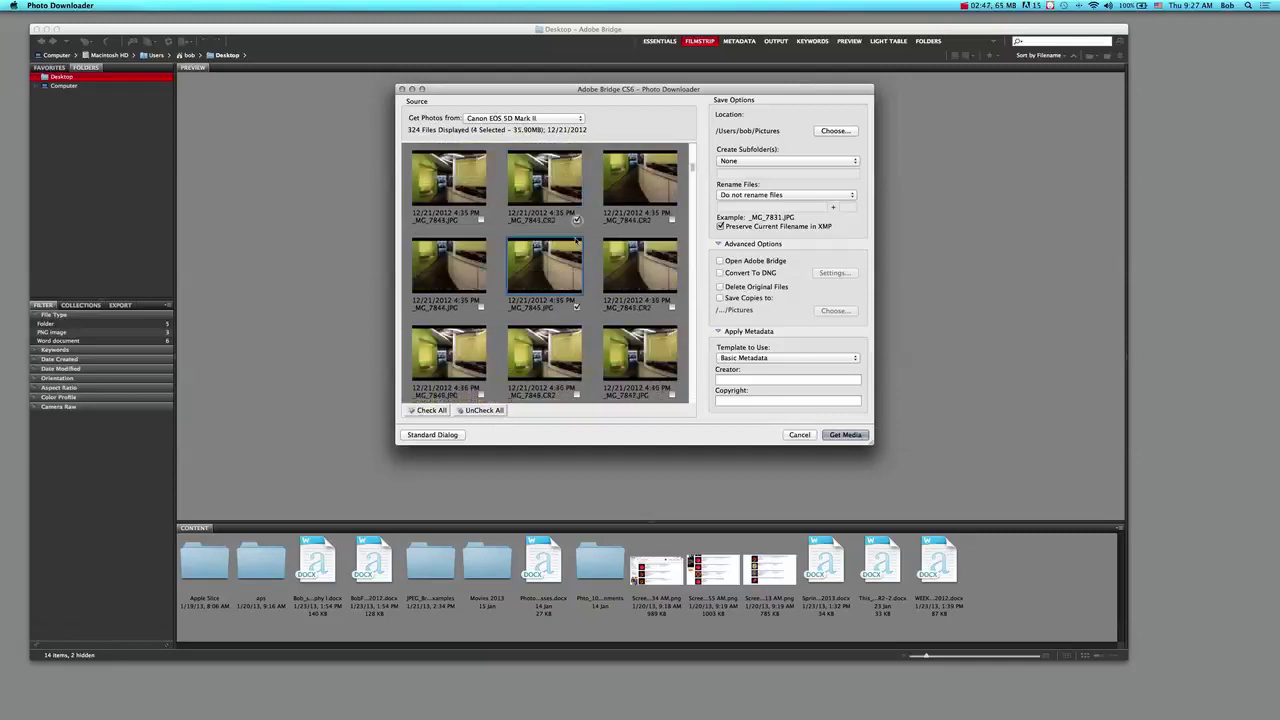
pyautogui.click(672, 307)
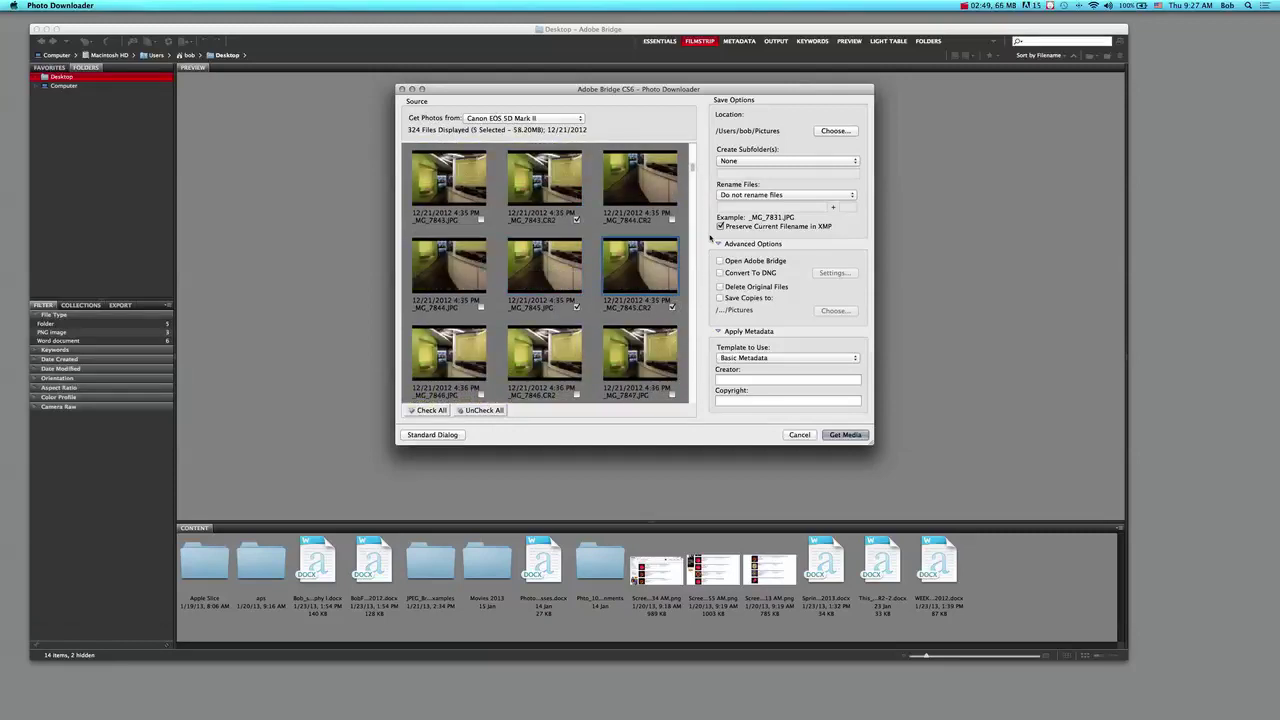
# Also mark _MG_7863 CR2 and JPG, _MG_7861.JPG and _MG_7859.CR2
pyautogui.moveTo(693, 170); pyautogui.dragTo(690, 197)
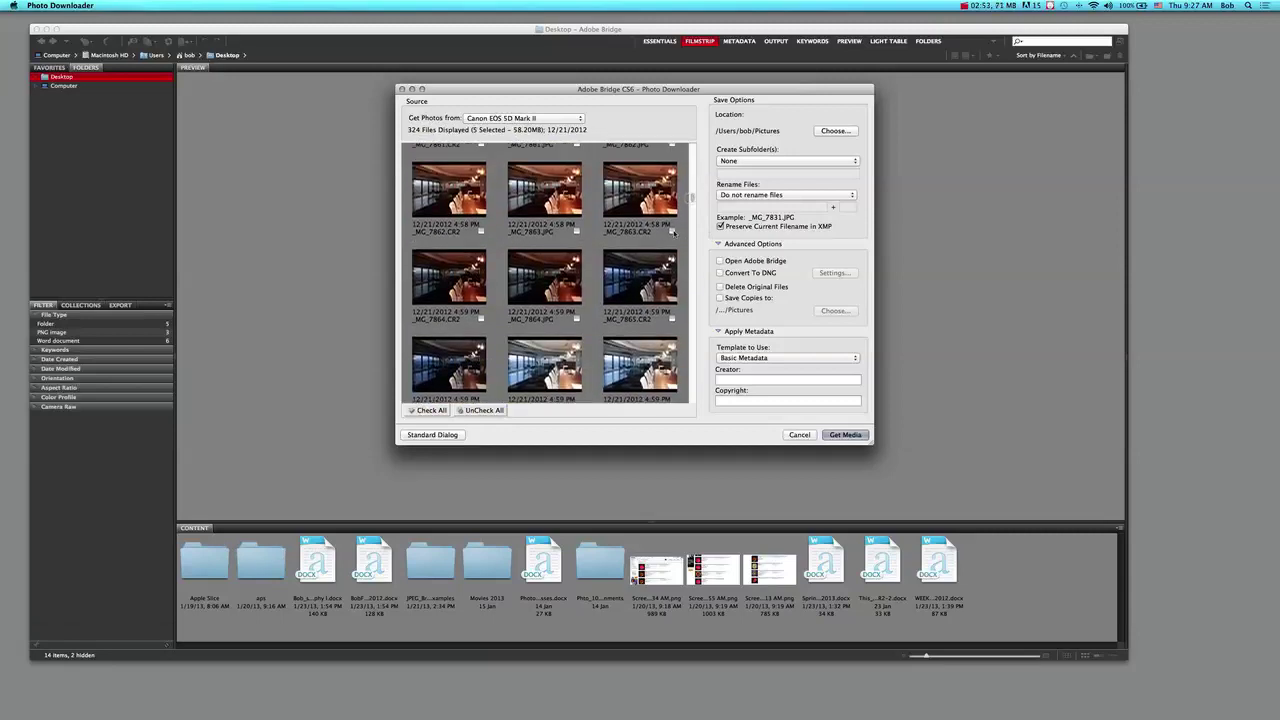
pyautogui.click(672, 231)
pyautogui.click(577, 231)
pyautogui.scroll(1, 577, 231)
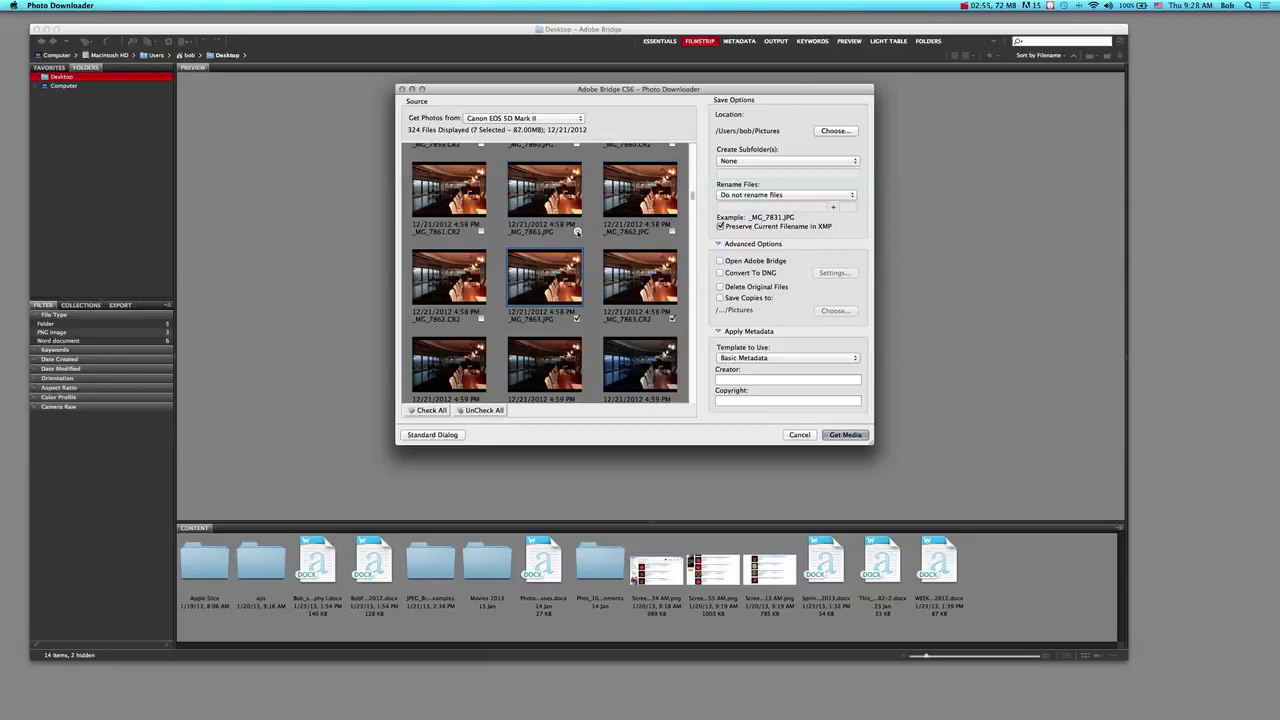
pyautogui.click(577, 231)
pyautogui.scroll(1, 491, 229)
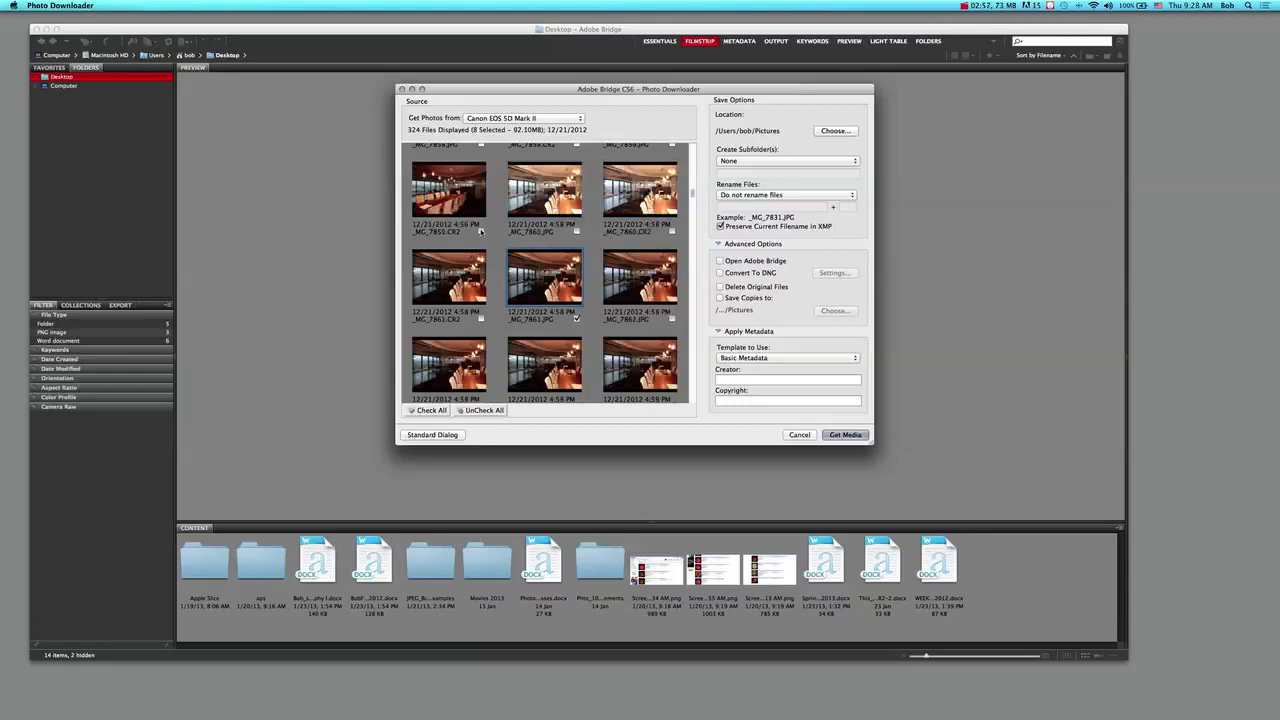
pyautogui.click(480, 231)
pyautogui.scroll(-2, 480, 231)
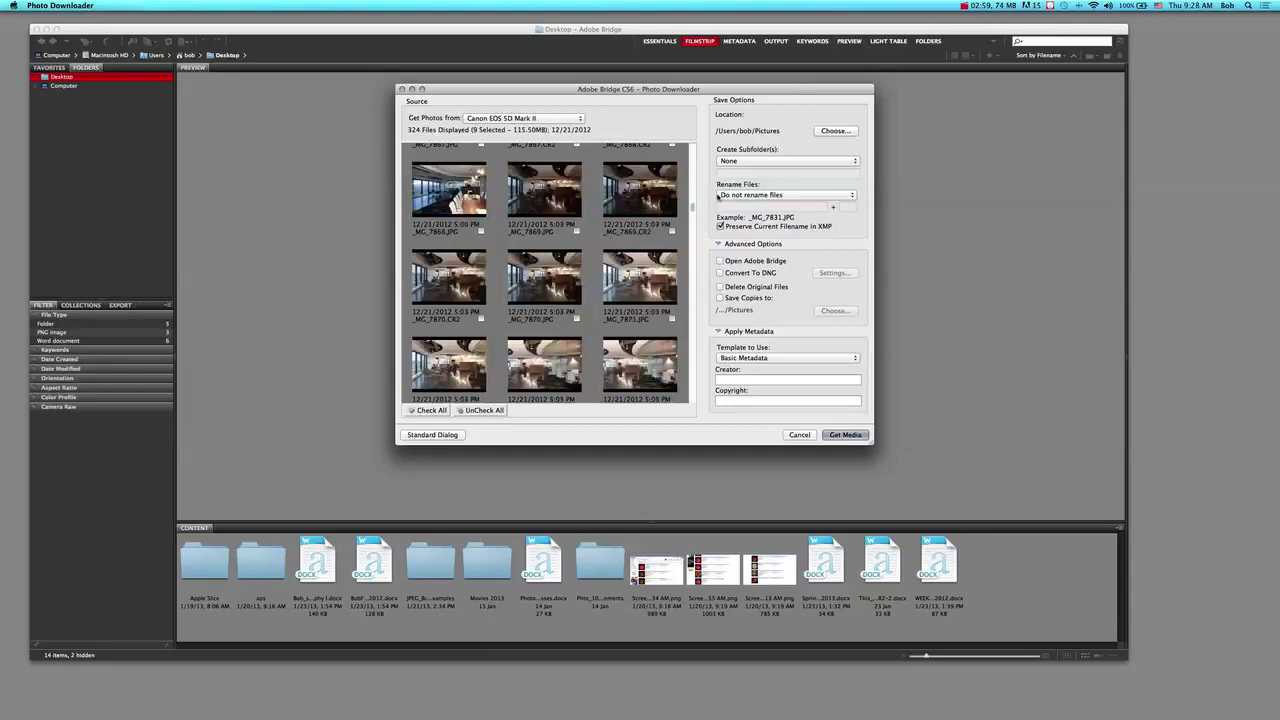
pyautogui.scroll(2, 694, 208)
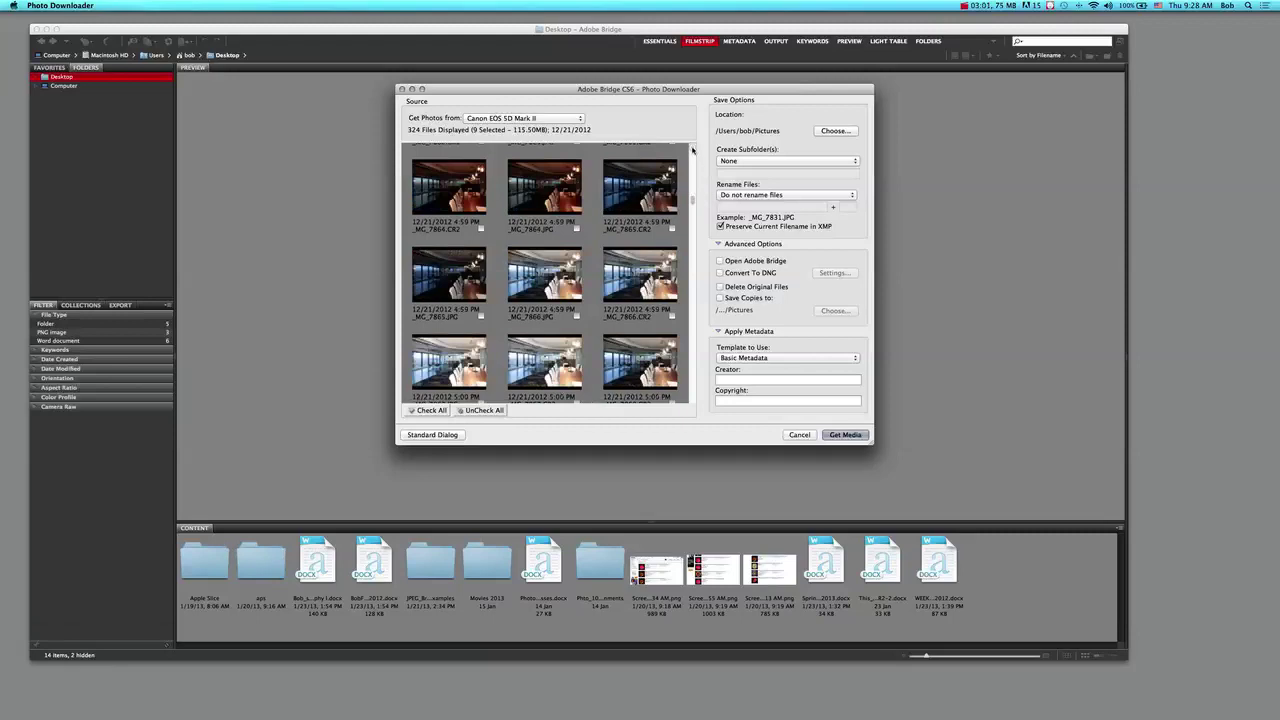
pyautogui.scroll(10, 692, 149)
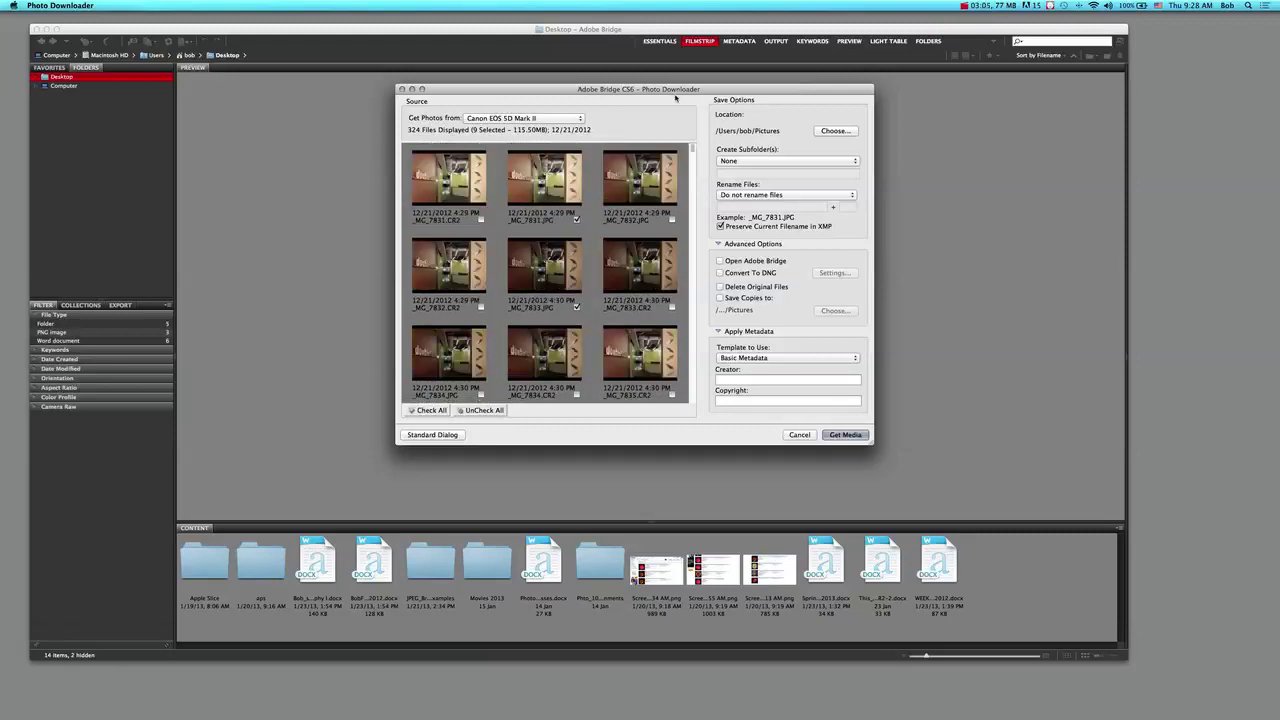
# Choose a new save location by creating a Texture_1 folder on the Desktop
pyautogui.moveTo(670, 91); pyautogui.dragTo(648, 89)
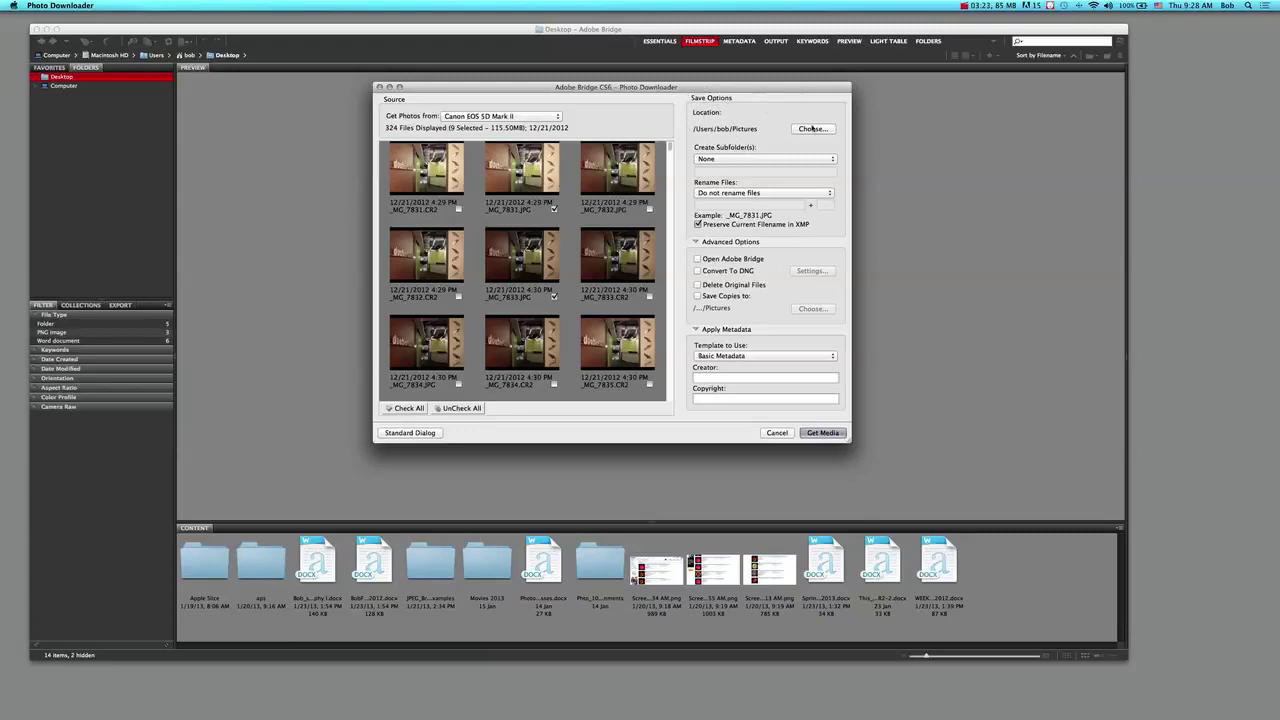
pyautogui.click(812, 129)
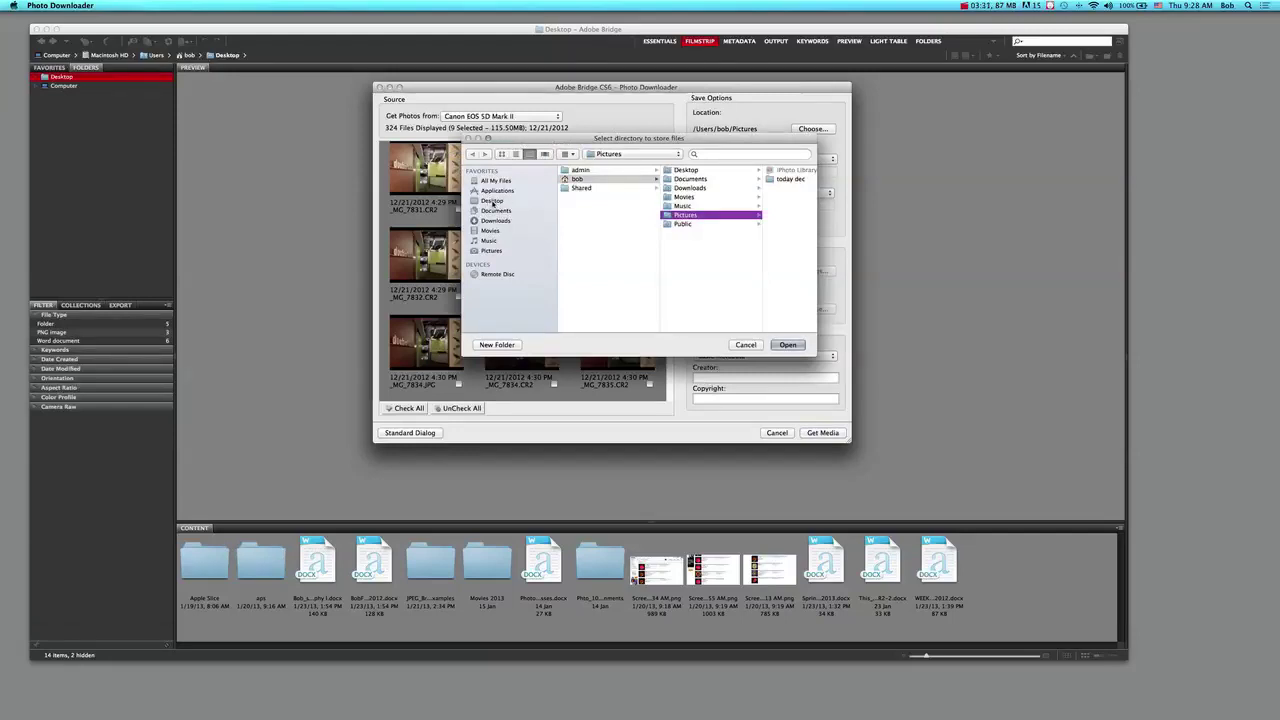
pyautogui.click(492, 202)
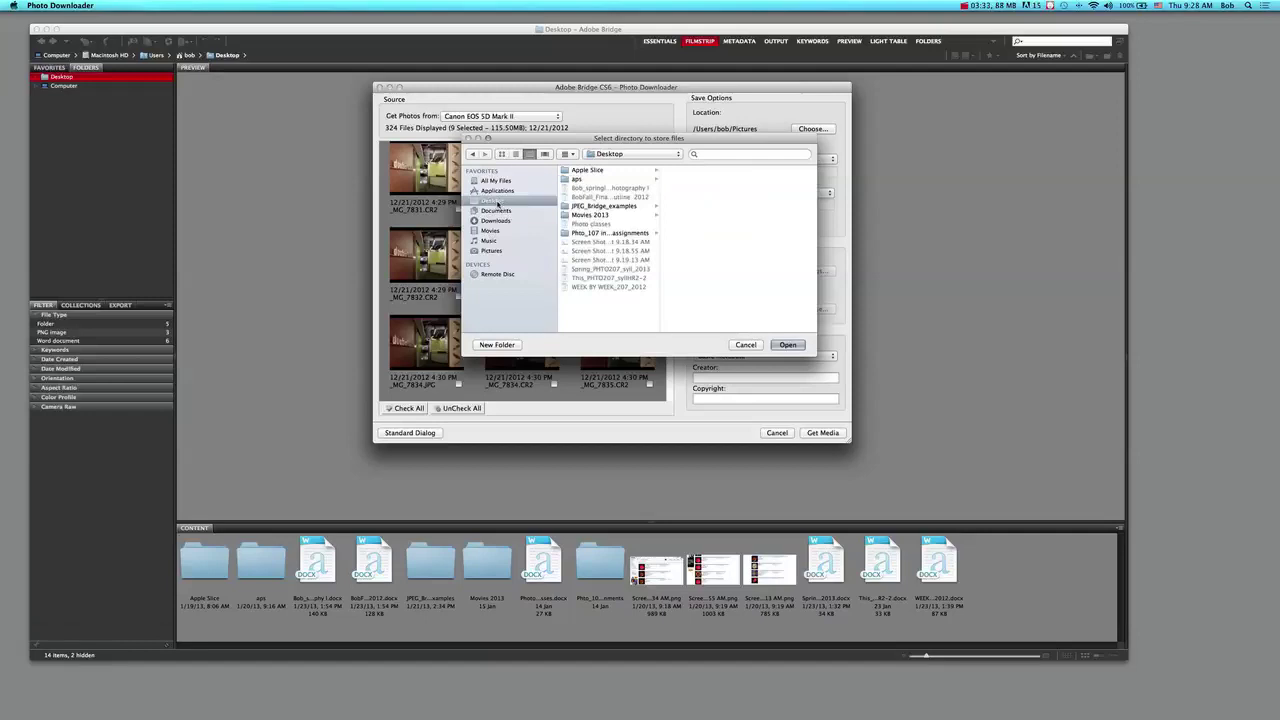
pyautogui.click(495, 345)
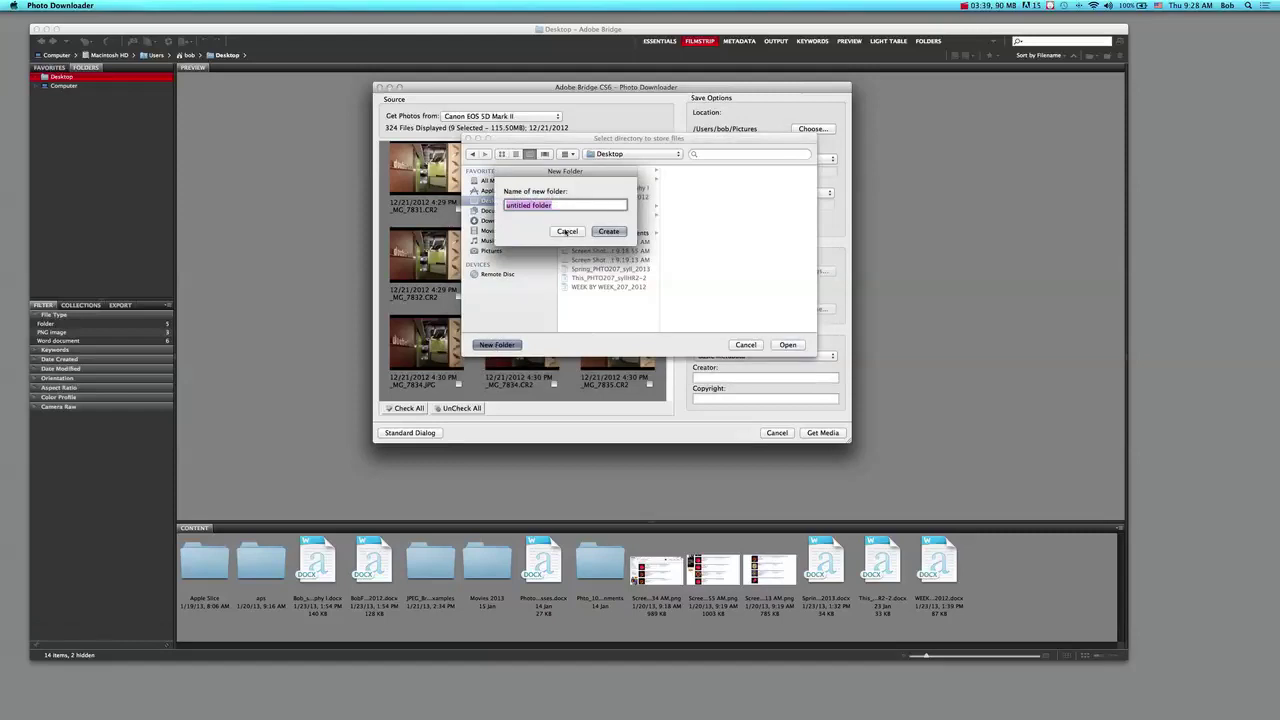
pyautogui.write('Texture_1')
pyautogui.click(611, 232)
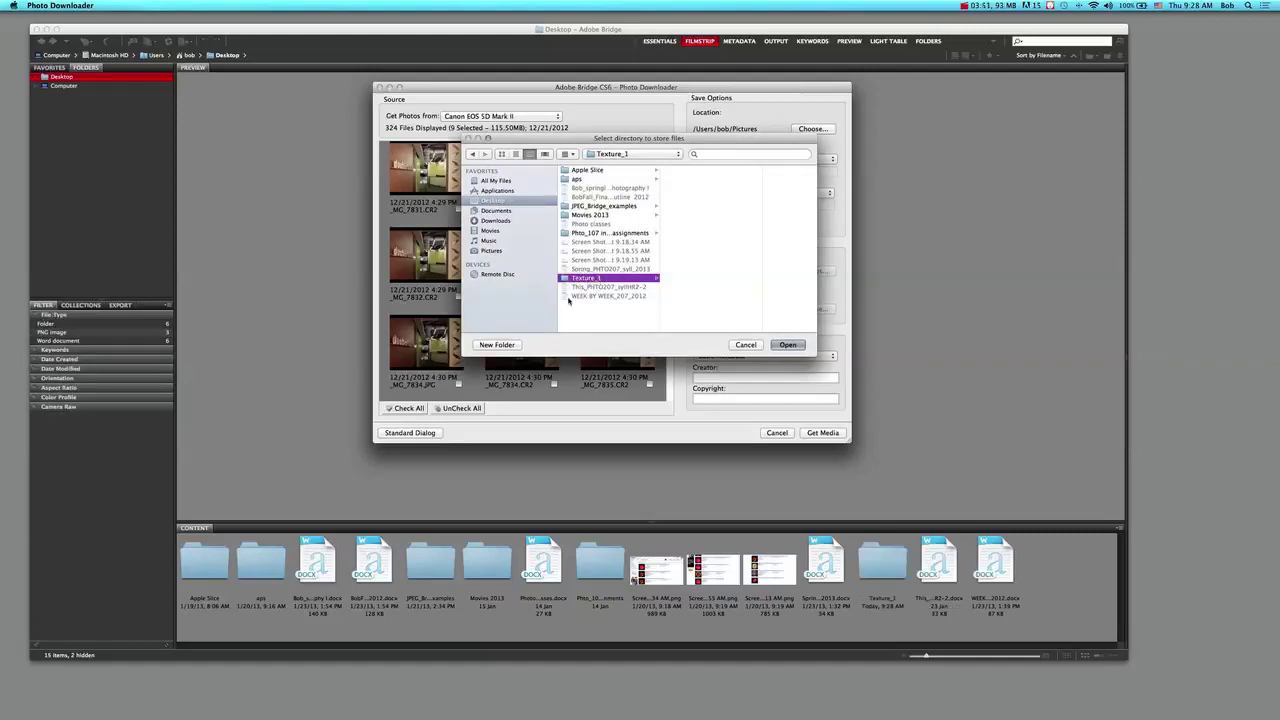
# Accept Desktop/Texture_1, with subfolders set to None and Do not rename files
pyautogui.click(788, 345)
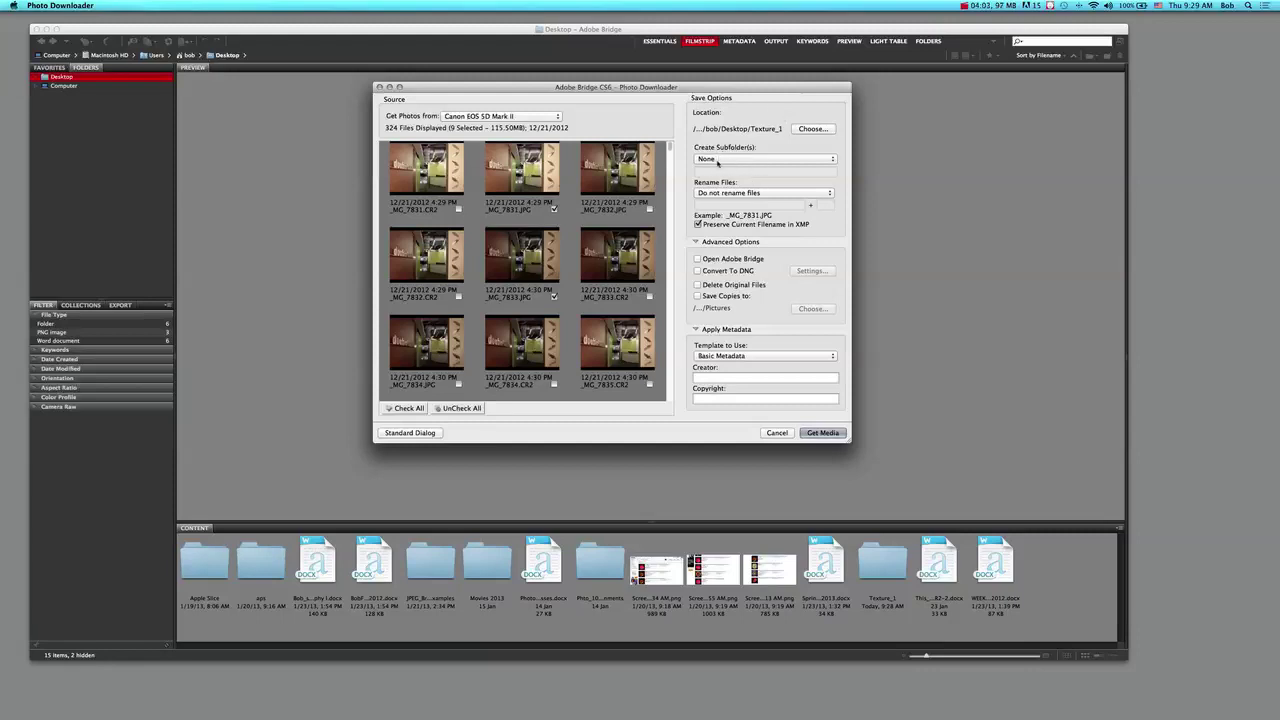
pyautogui.click(813, 160)
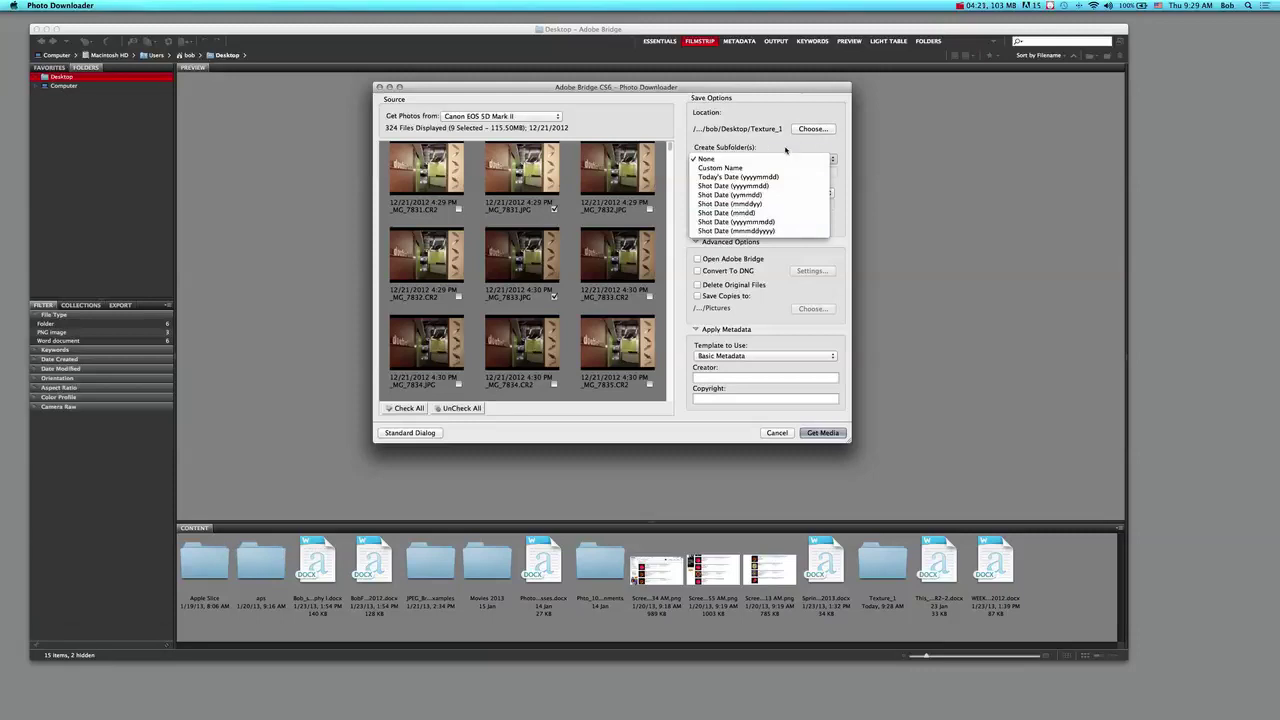
pyautogui.click(786, 158)
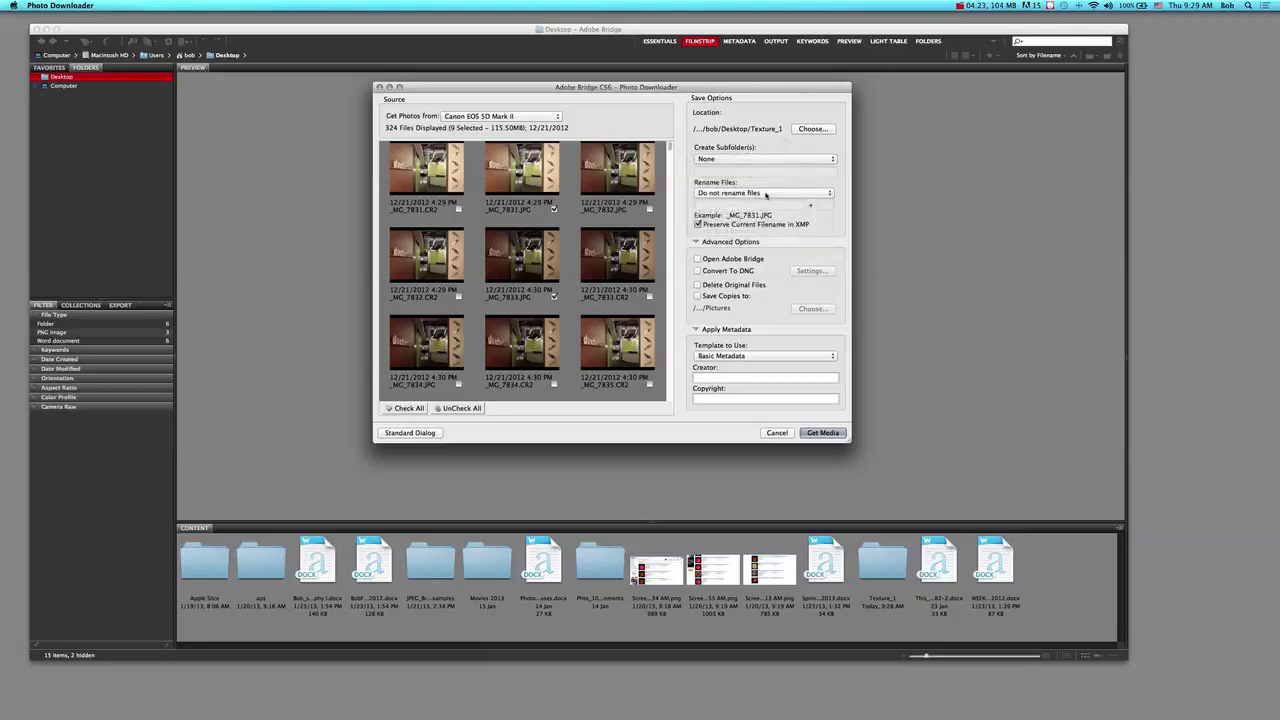
pyautogui.click(766, 194)
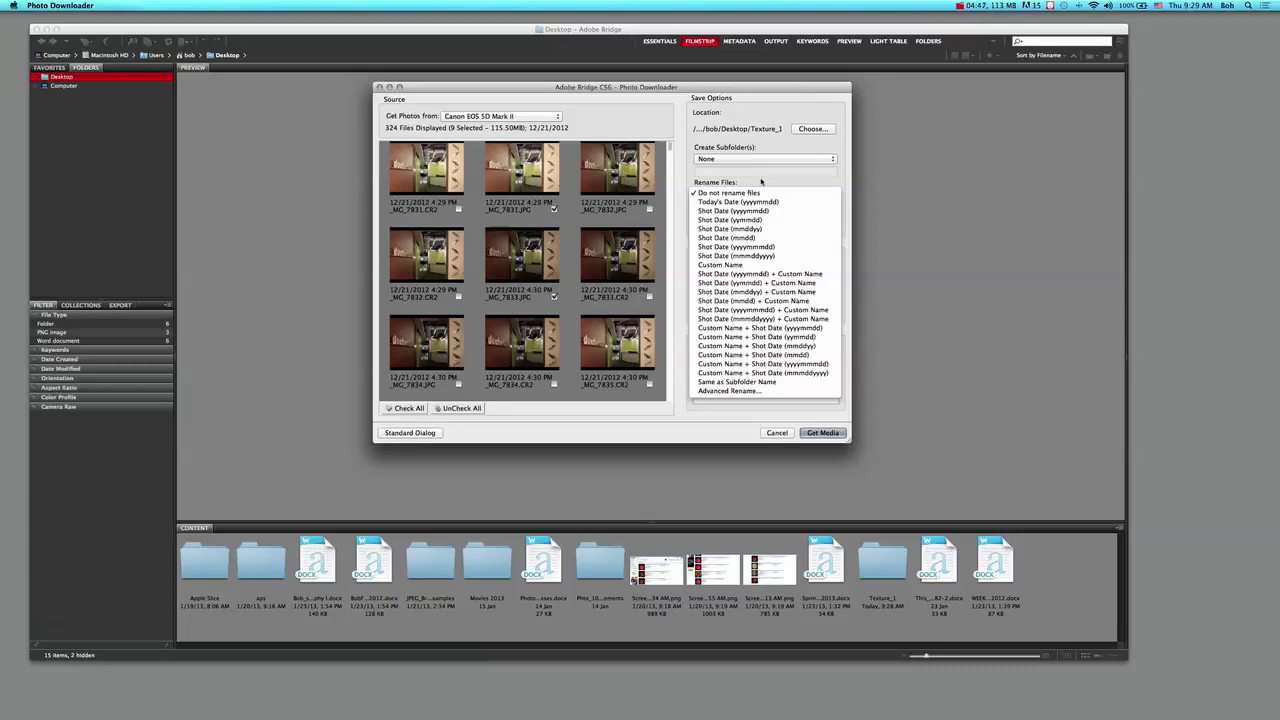
pyautogui.click(761, 193)
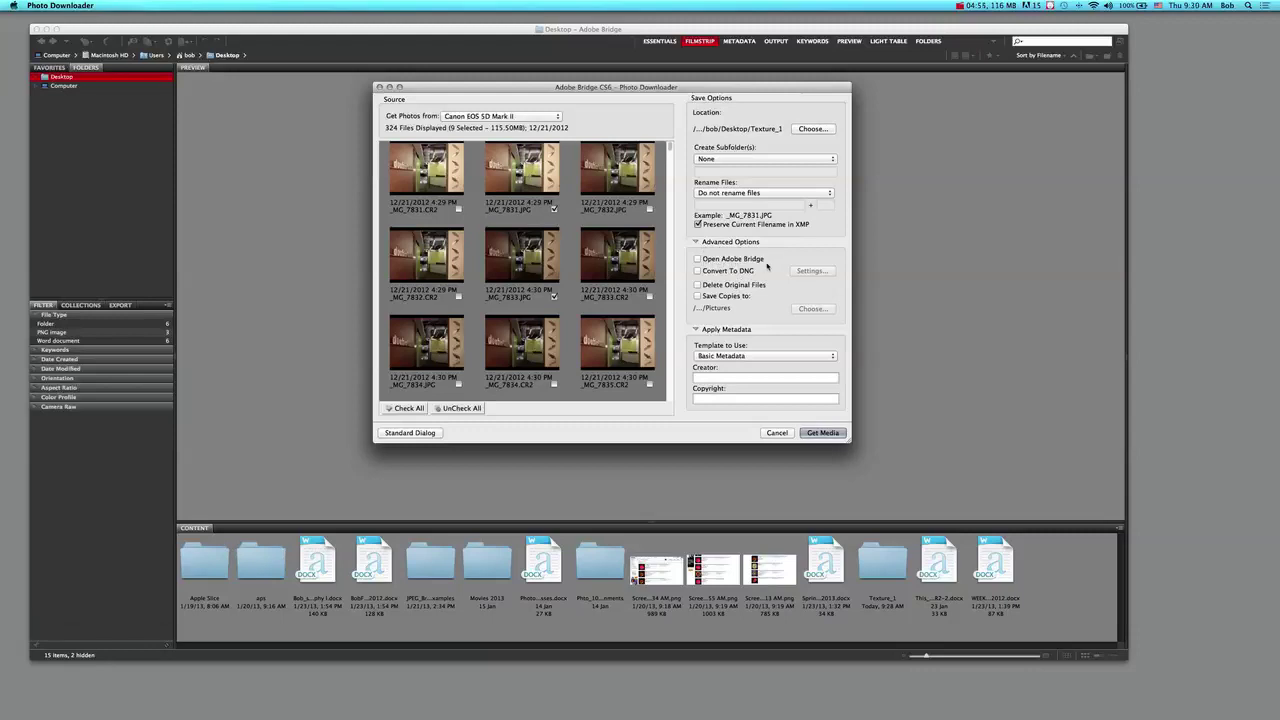
# Tick Open Adobe Bridge under Advanced Options
pyautogui.click(699, 259)
# Keep the Basic Metadata template and enter the creator's name and a © copyright notice
pyautogui.click(831, 356)
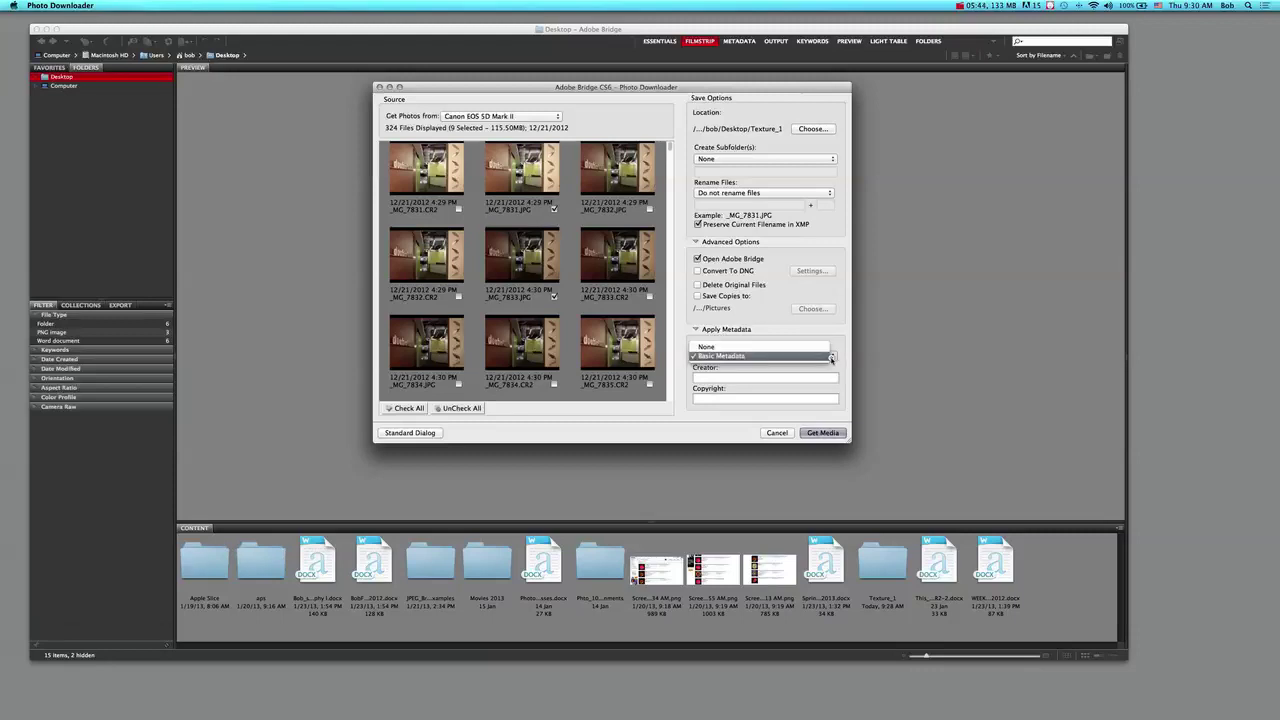
pyautogui.click(831, 356)
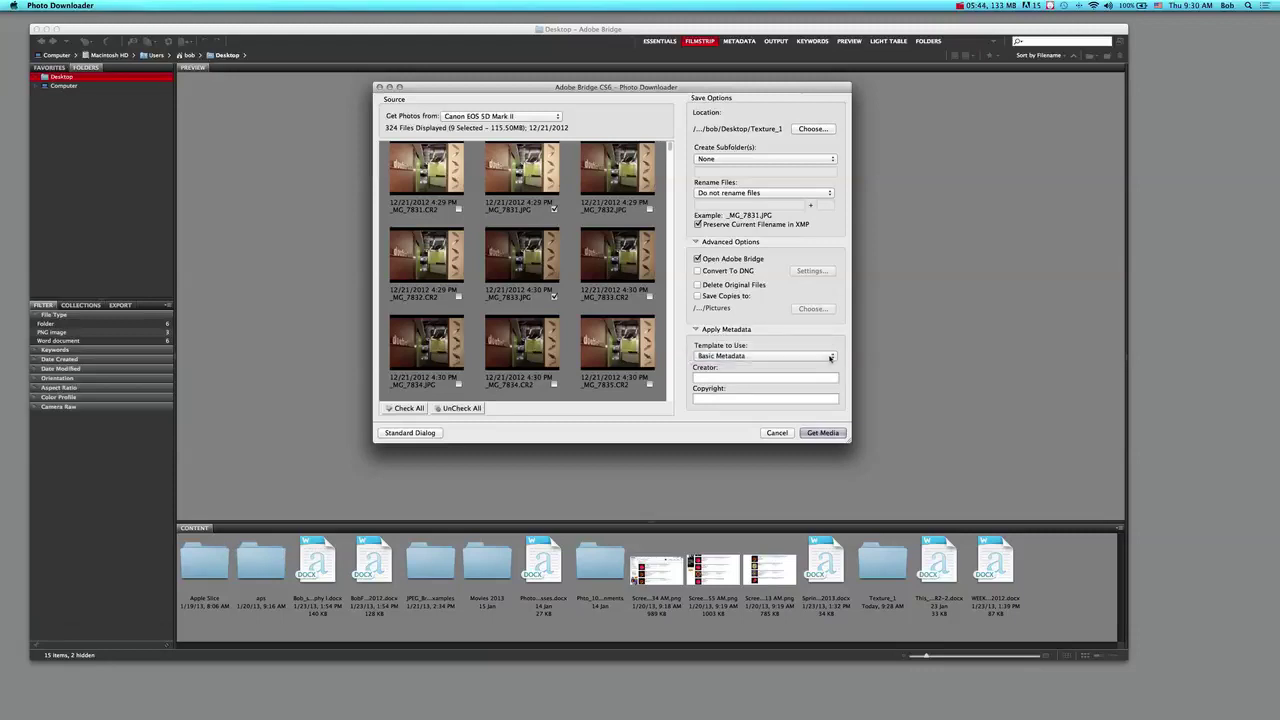
pyautogui.click(704, 377)
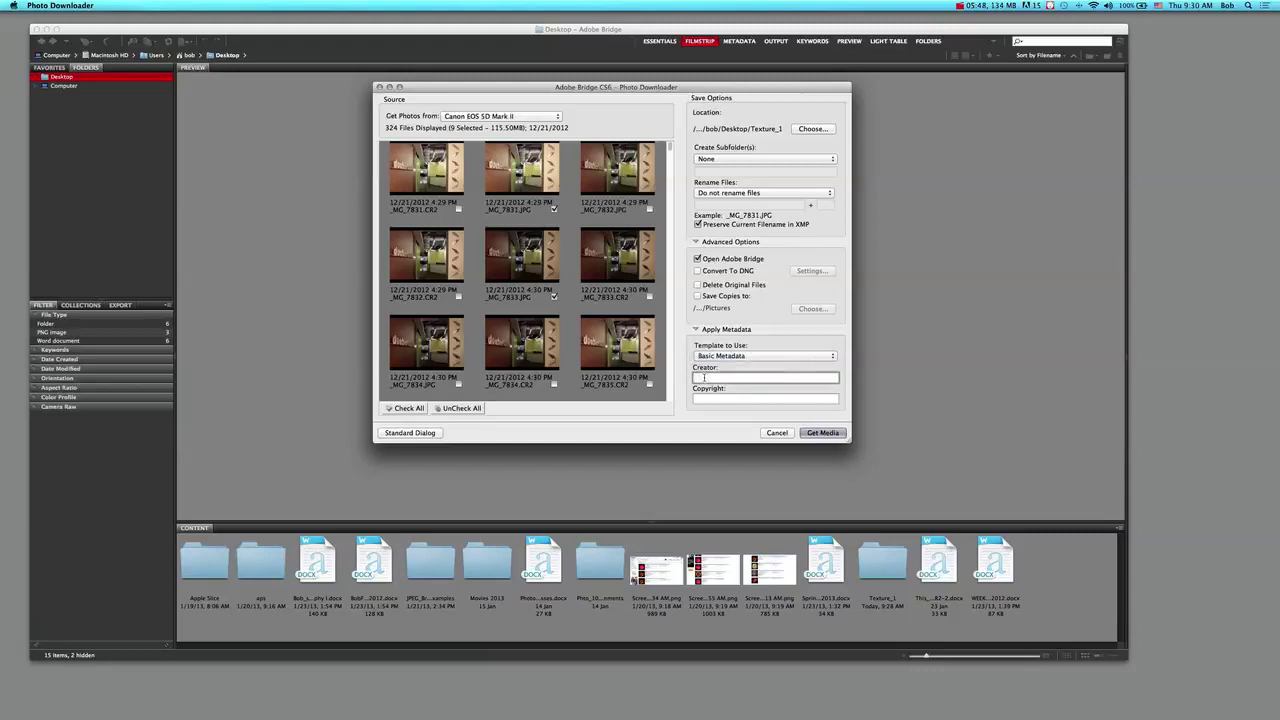
pyautogui.write('Robert Creamer')
pyautogui.click(700, 398)
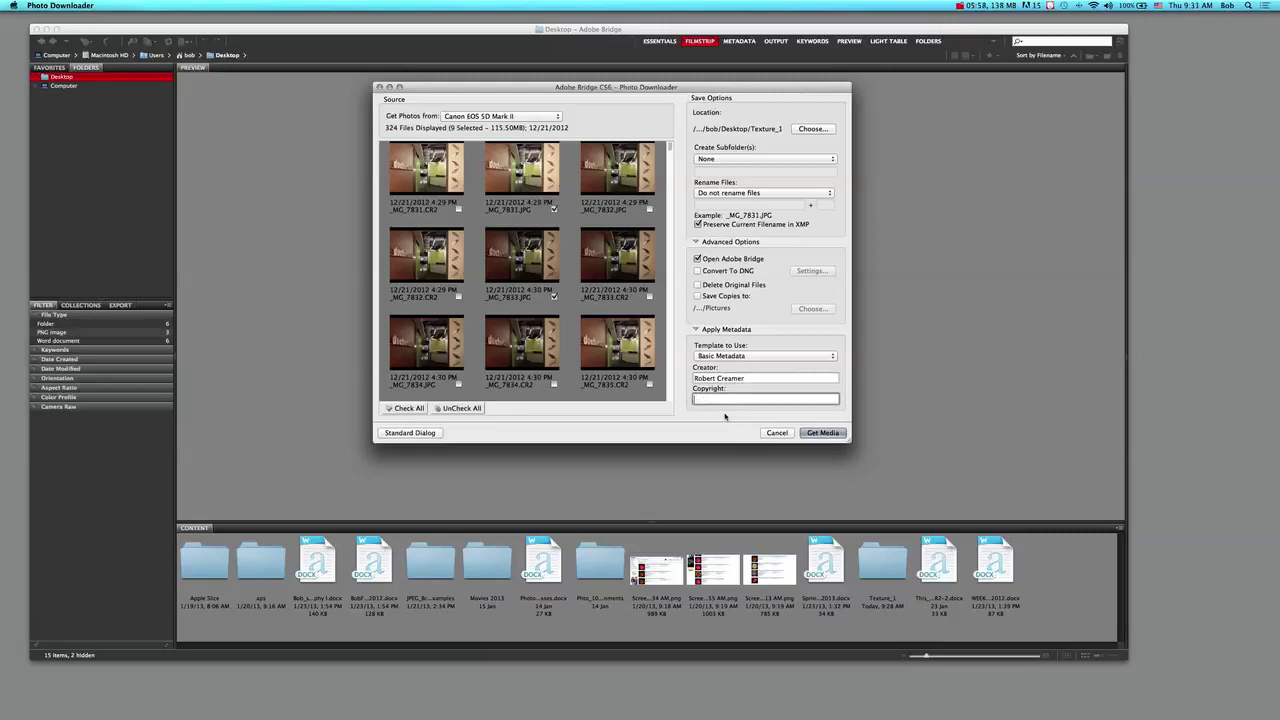
pyautogui.write('©')
pyautogui.write('re')
pyautogui.press('BackSpace')
pyautogui.write('amer')
# Run Get Media to copy the nine photos, then preview several thumbnails
pyautogui.click(823, 434)
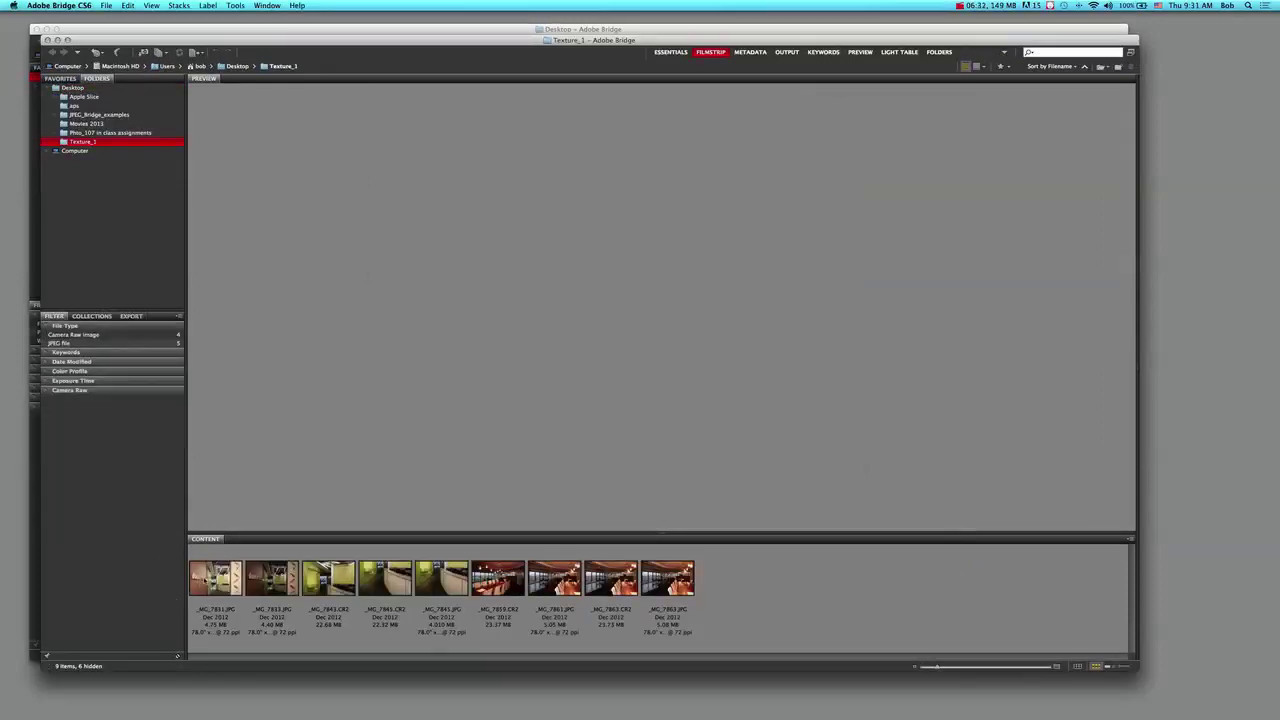
pyautogui.click(228, 589)
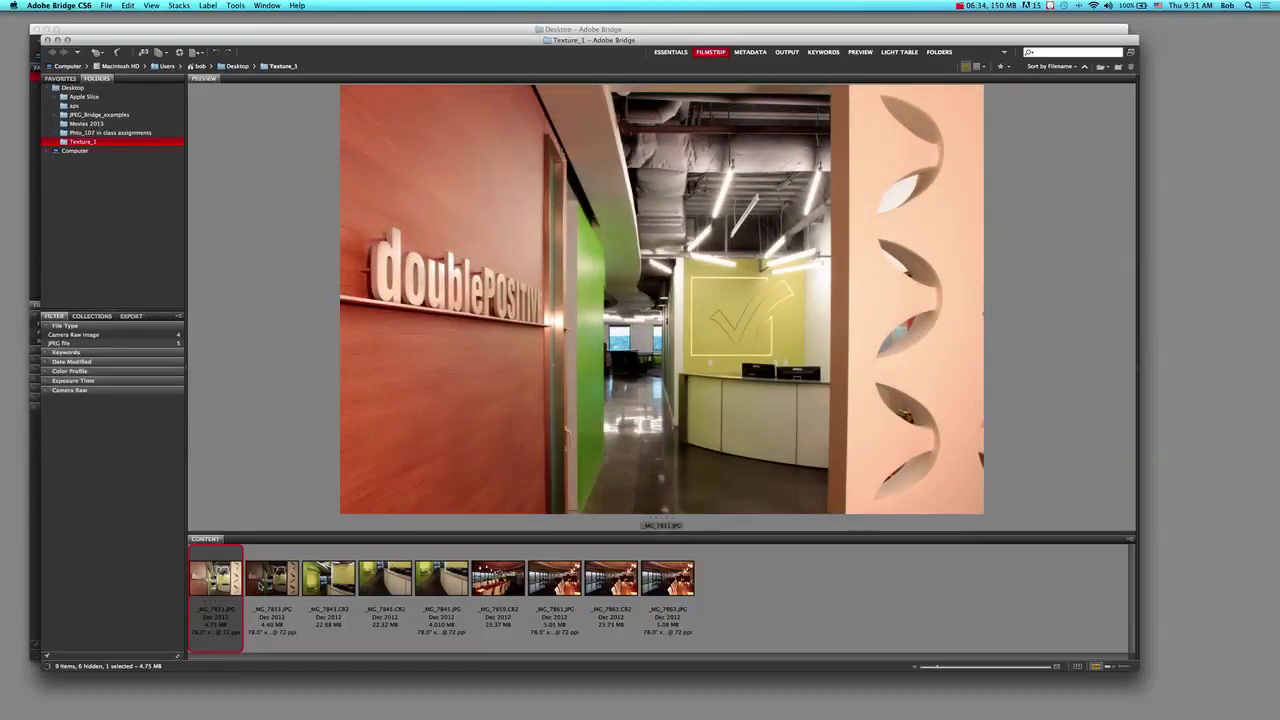
pyautogui.click(340, 580)
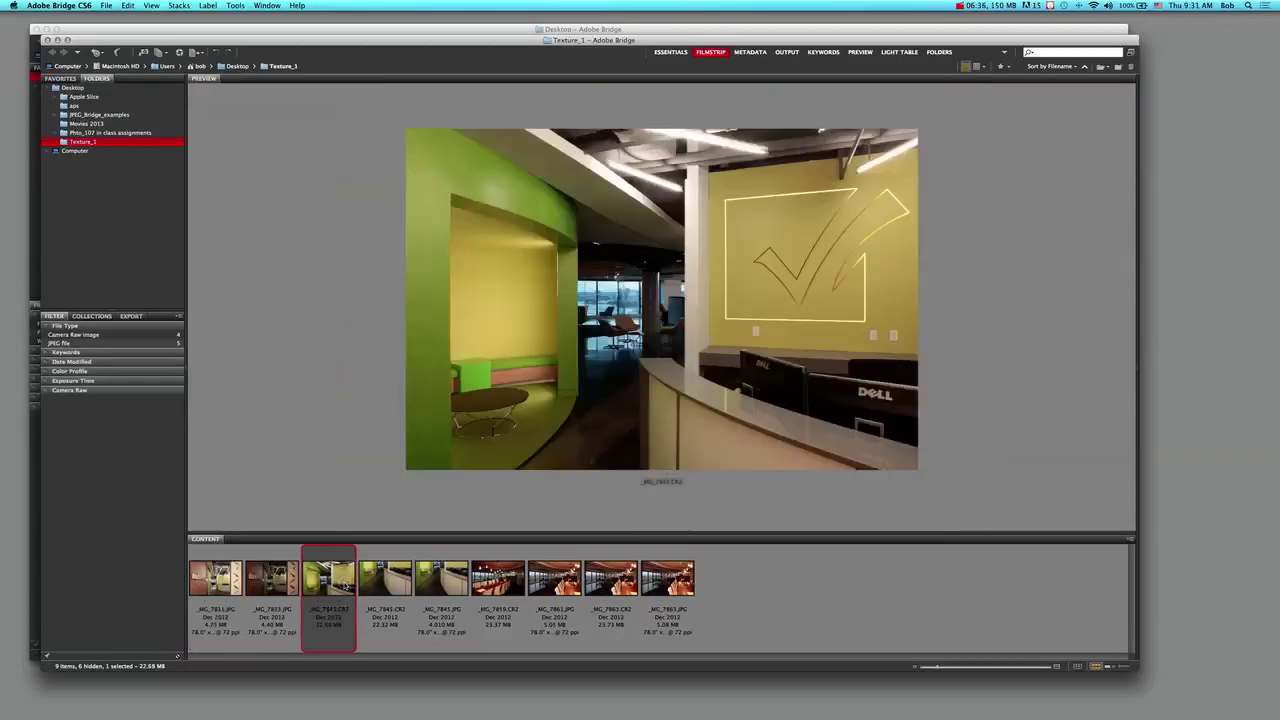
pyautogui.click(385, 580)
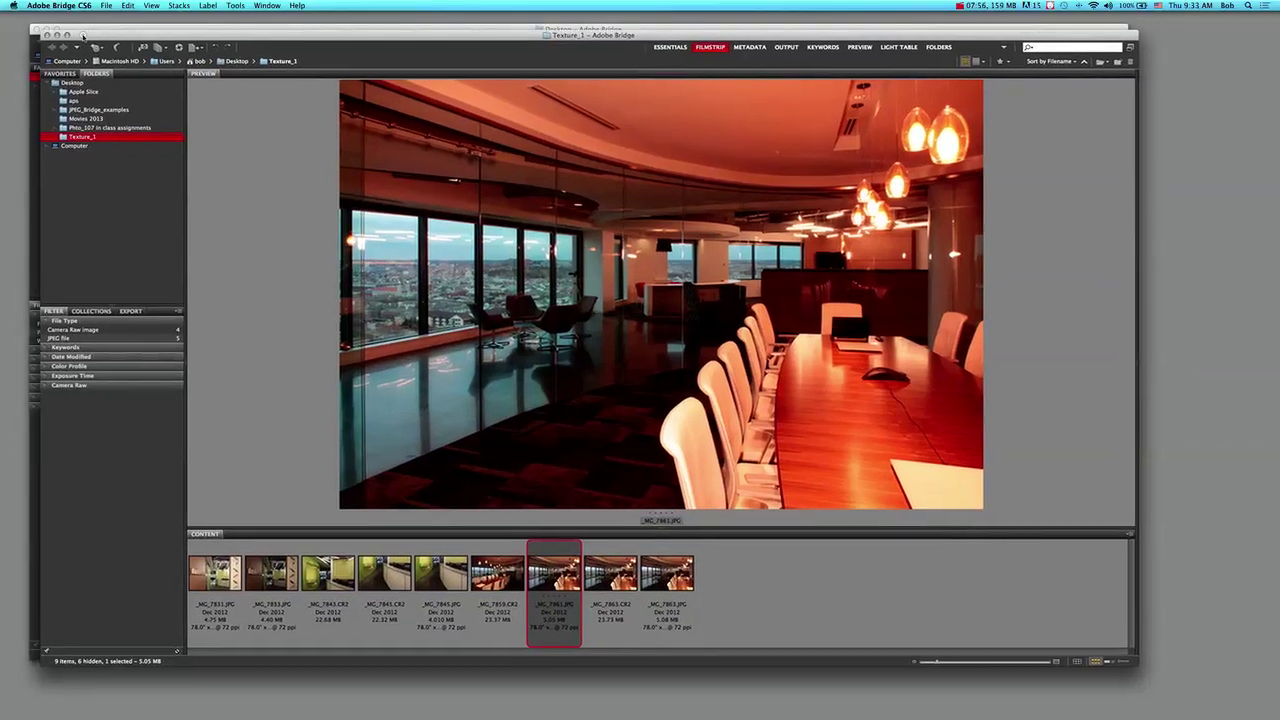
pyautogui.moveTo(83, 35); pyautogui.dragTo(78, 33)
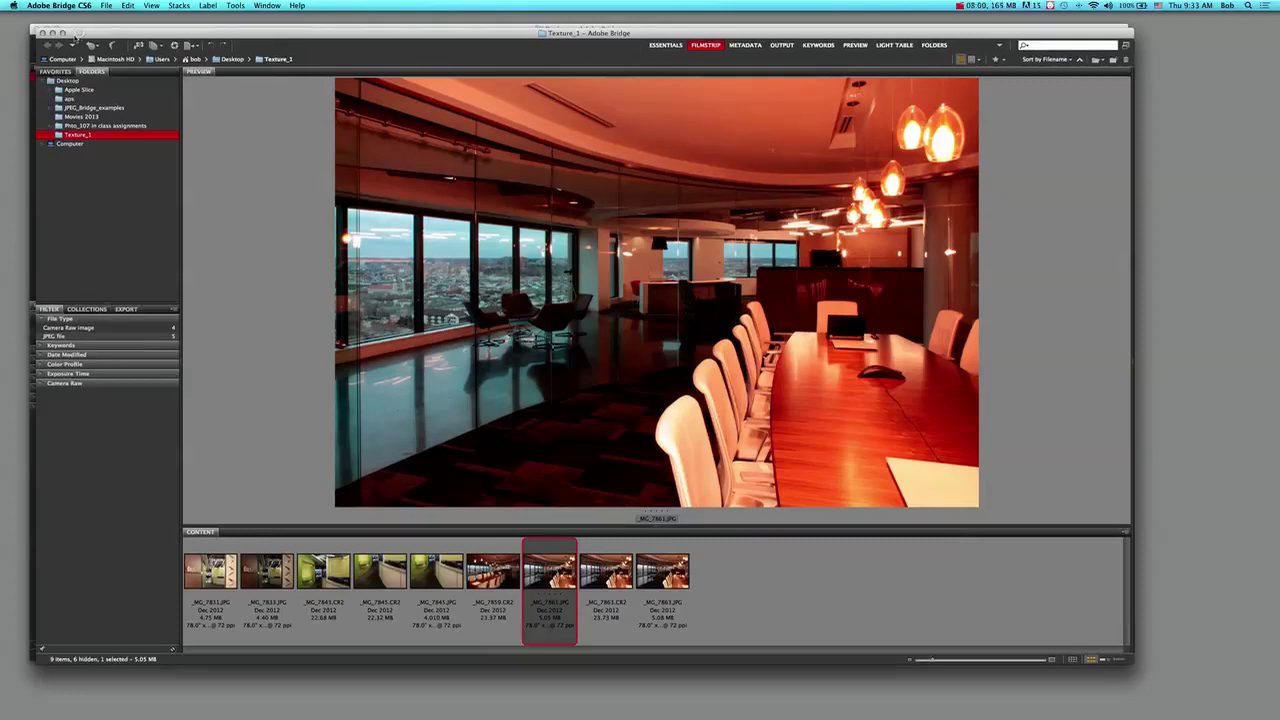